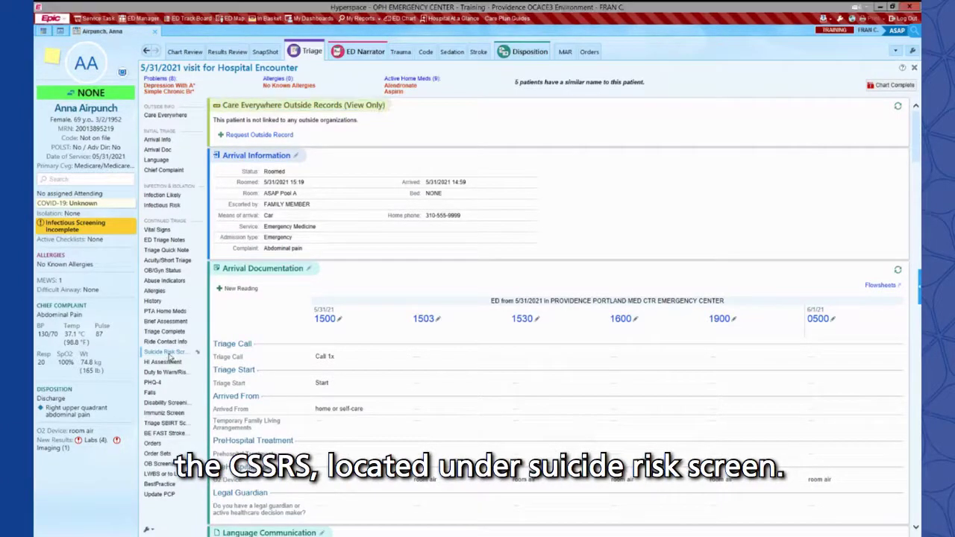
- Answer the C-SSRS: yes to wishing to be dead and suicidal thoughts; no to method, intent, plan and past behaviour
{"action": "left_click", "coordinate": [167, 352]}
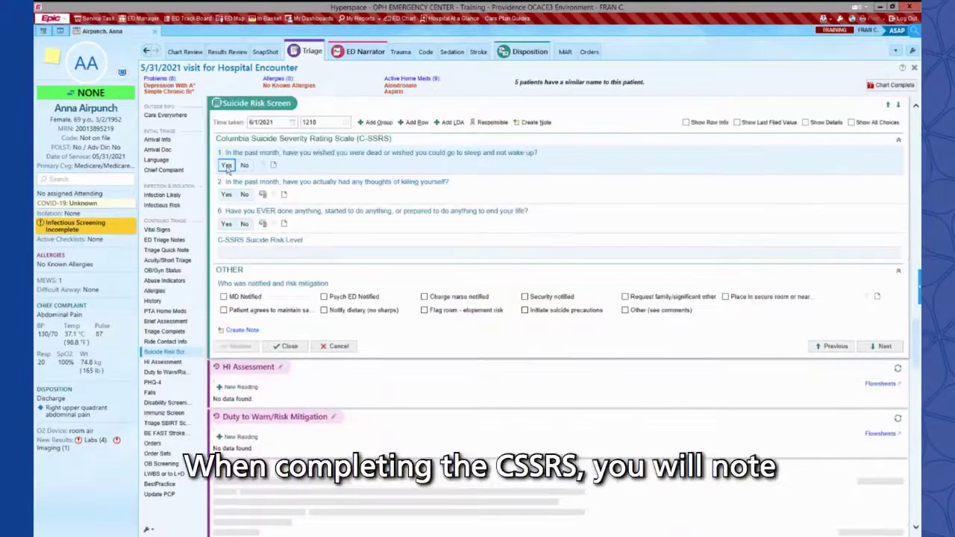
{"action": "left_click", "coordinate": [227, 165]}
{"action": "left_click", "coordinate": [244, 195]}
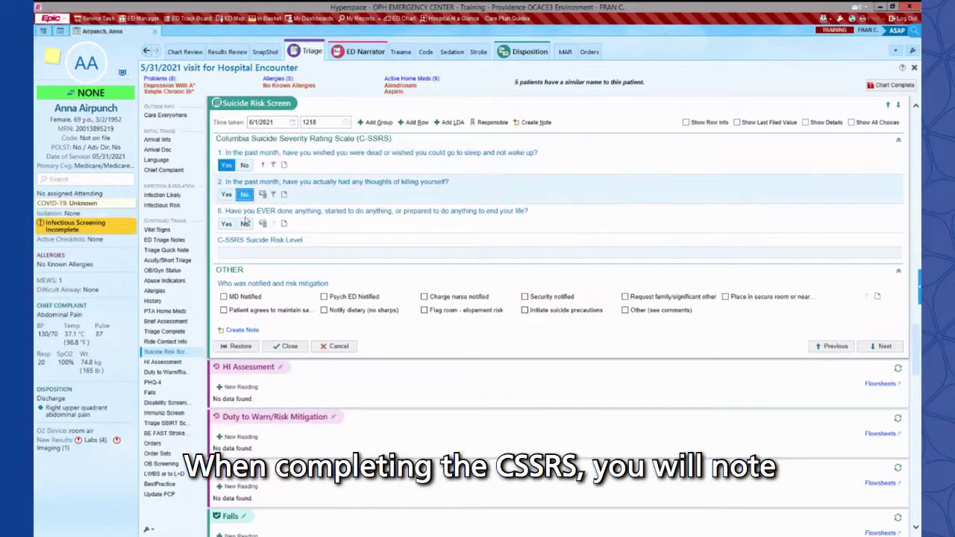
{"action": "left_click", "coordinate": [245, 224]}
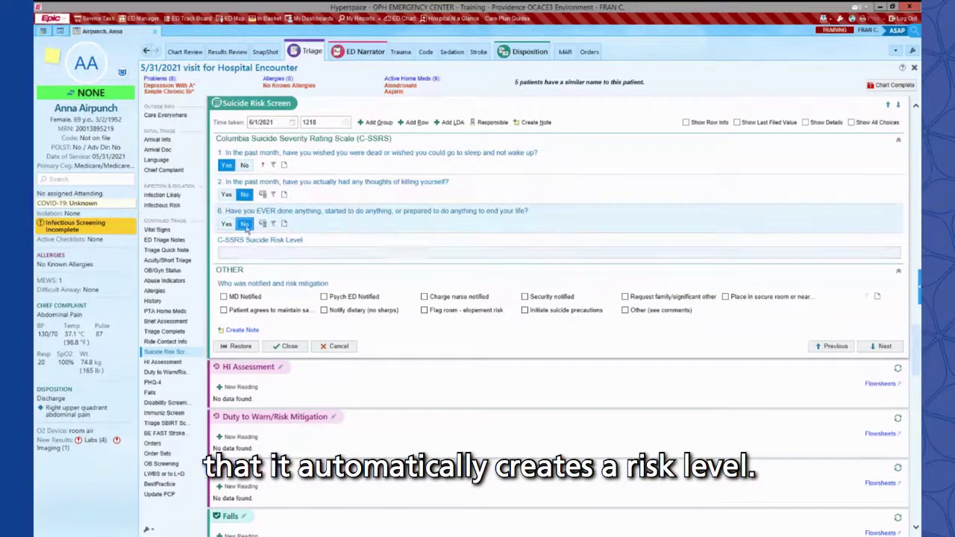
{"action": "left_click", "coordinate": [226, 194]}
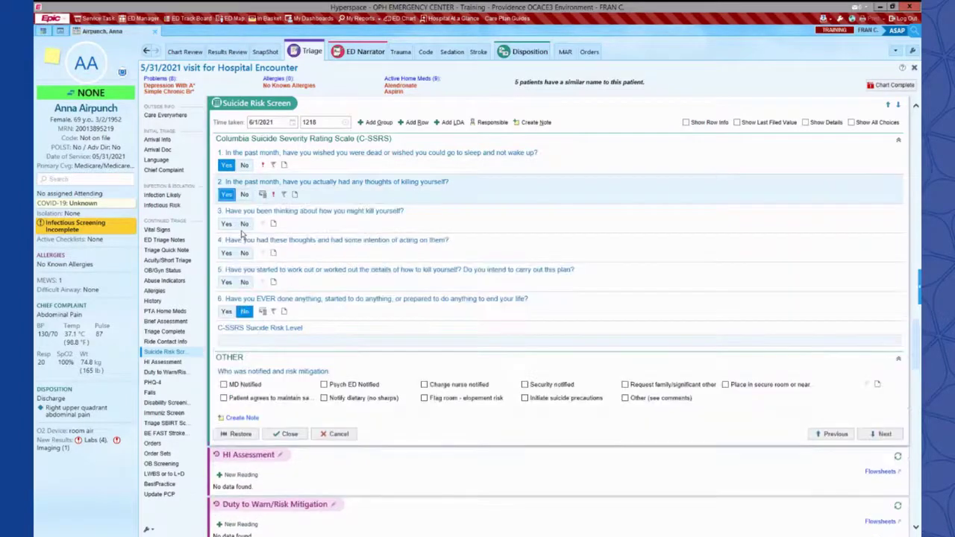
{"action": "left_click", "coordinate": [245, 224]}
{"action": "left_click", "coordinate": [244, 253]}
{"action": "left_click", "coordinate": [244, 282]}
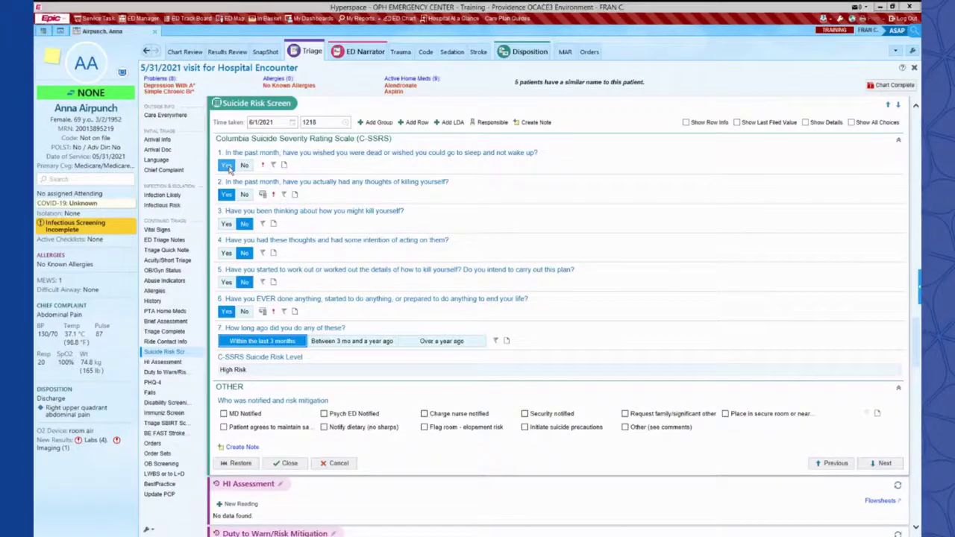
{"action": "left_click", "coordinate": [228, 166]}
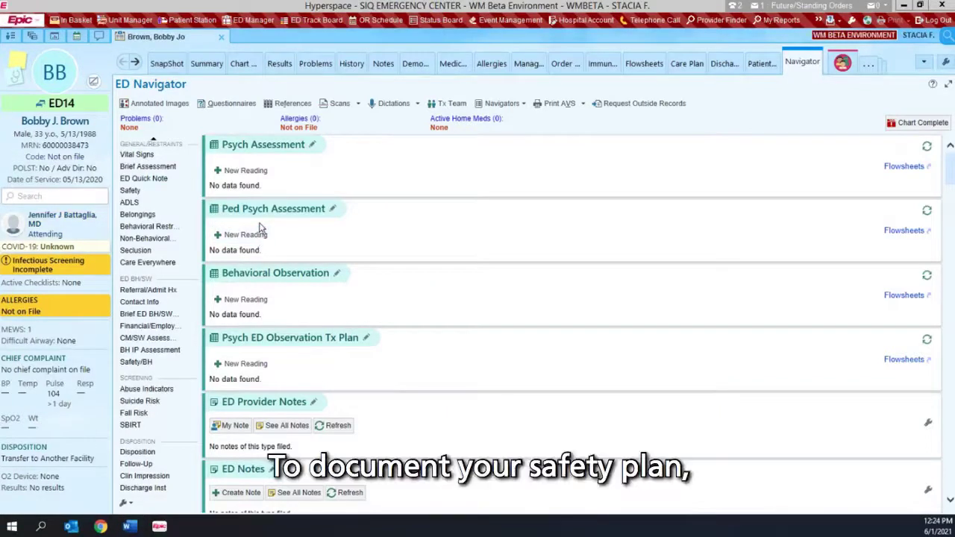
- Start a new note in the patient's Notes with ED Notes as the note type
{"action": "left_click", "coordinate": [384, 64]}
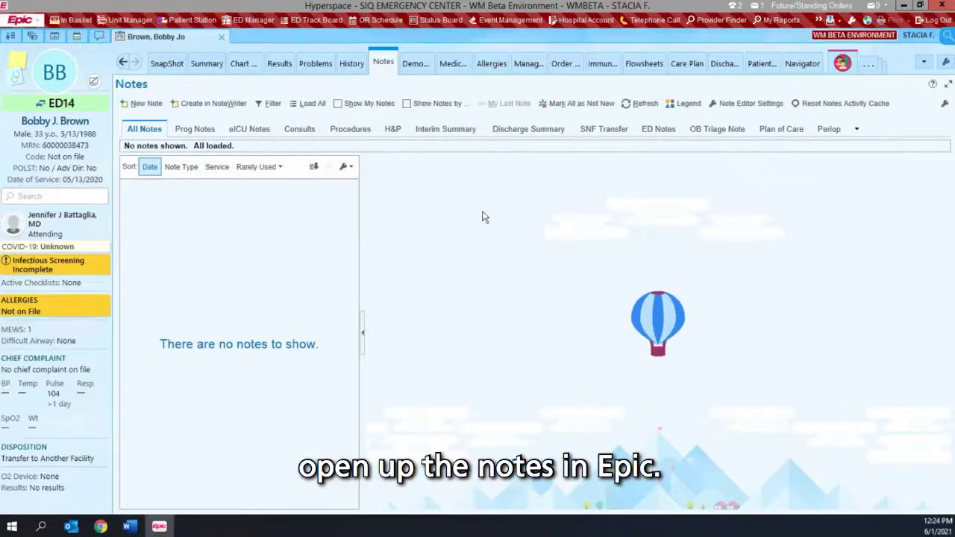
{"action": "left_click", "coordinate": [146, 103]}
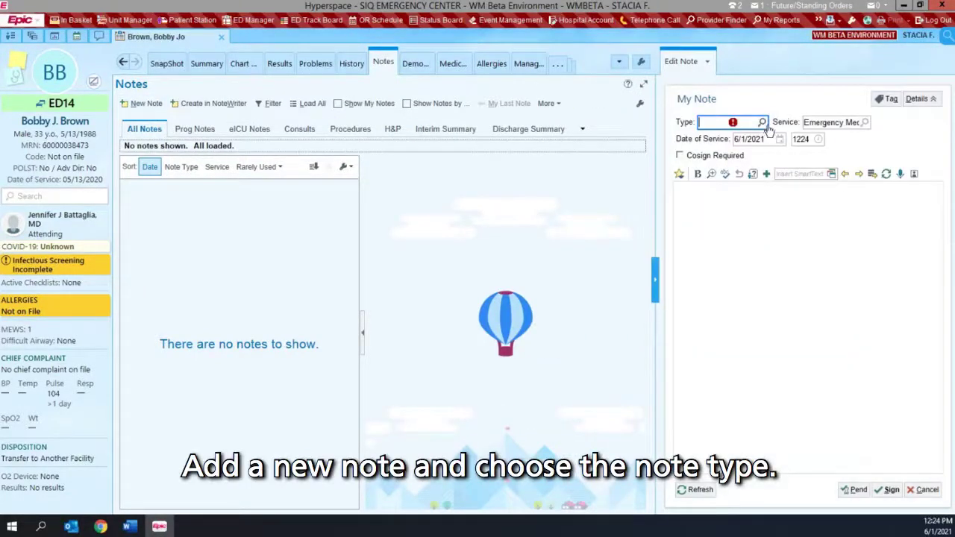
{"action": "left_click", "coordinate": [762, 123]}
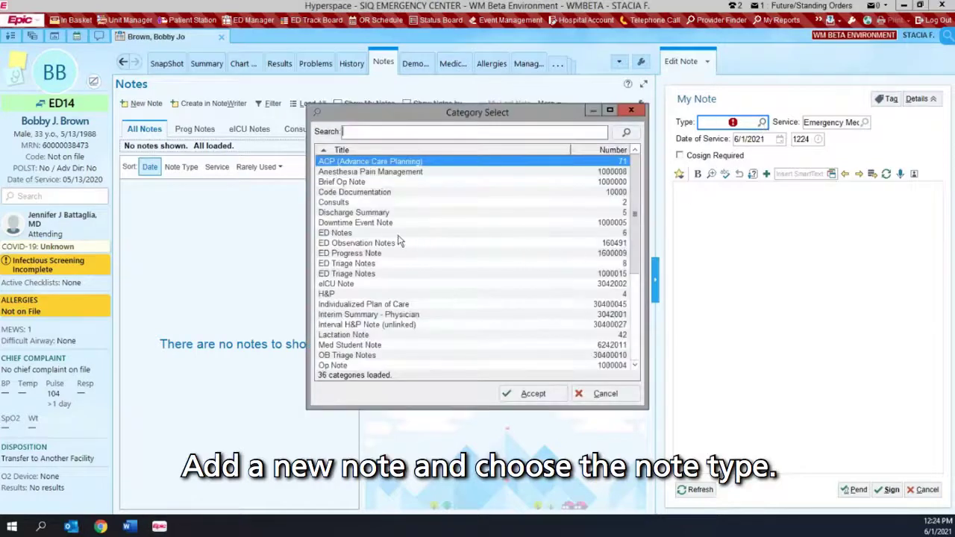
{"action": "left_click", "coordinate": [392, 233]}
{"action": "left_click", "coordinate": [533, 393]}
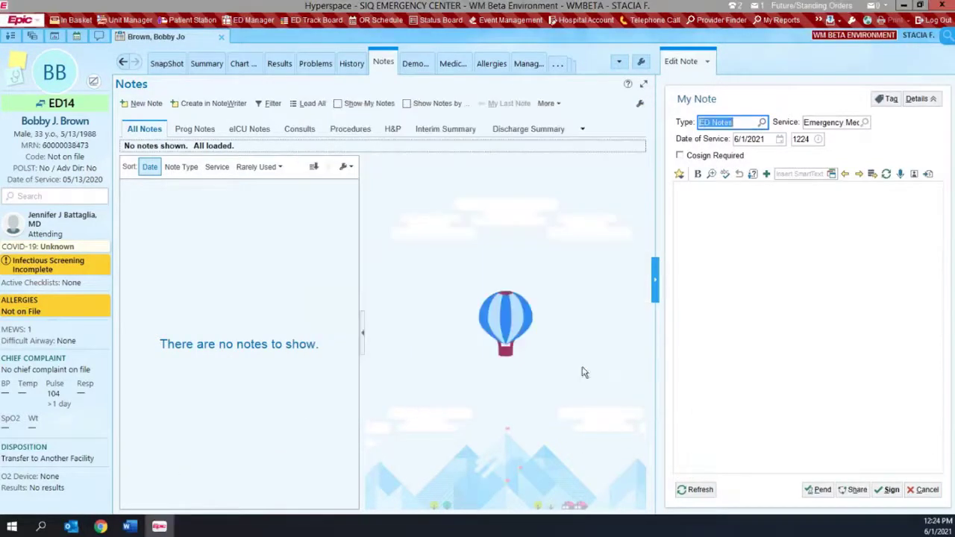
- Insert the Suicide Prevention Detailed SmartPhrase (.suic) into the note body
{"action": "left_click", "coordinate": [721, 213]}
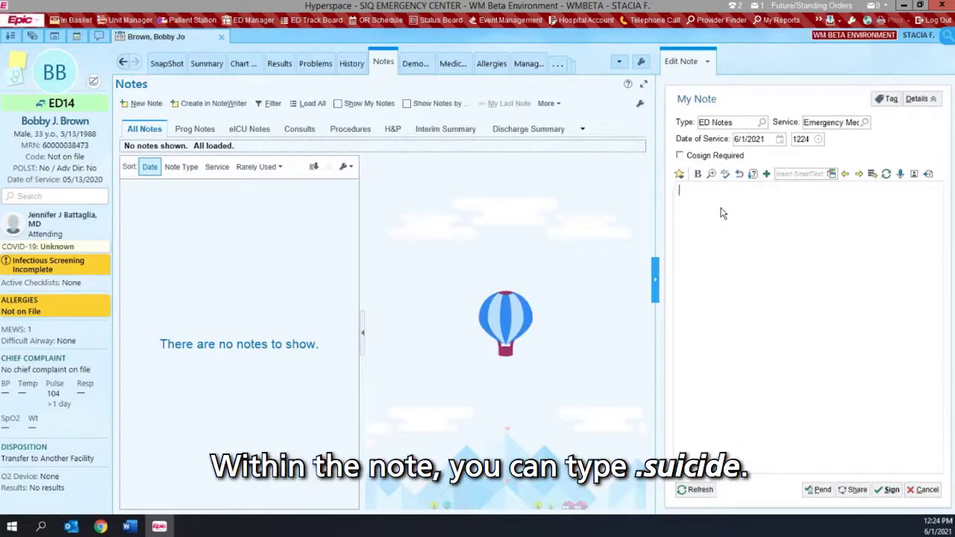
{"action": "type", "text": ".suic"}
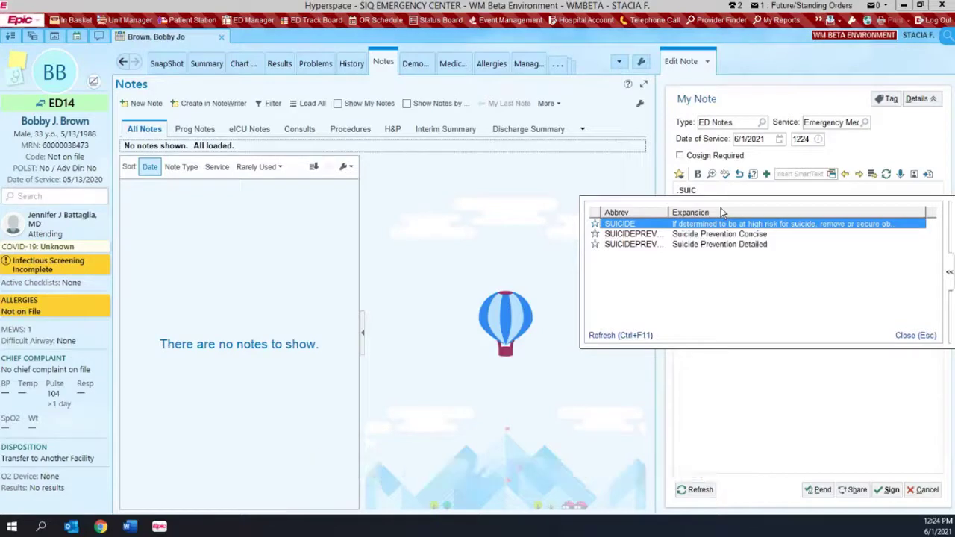
{"action": "left_click", "coordinate": [697, 245]}
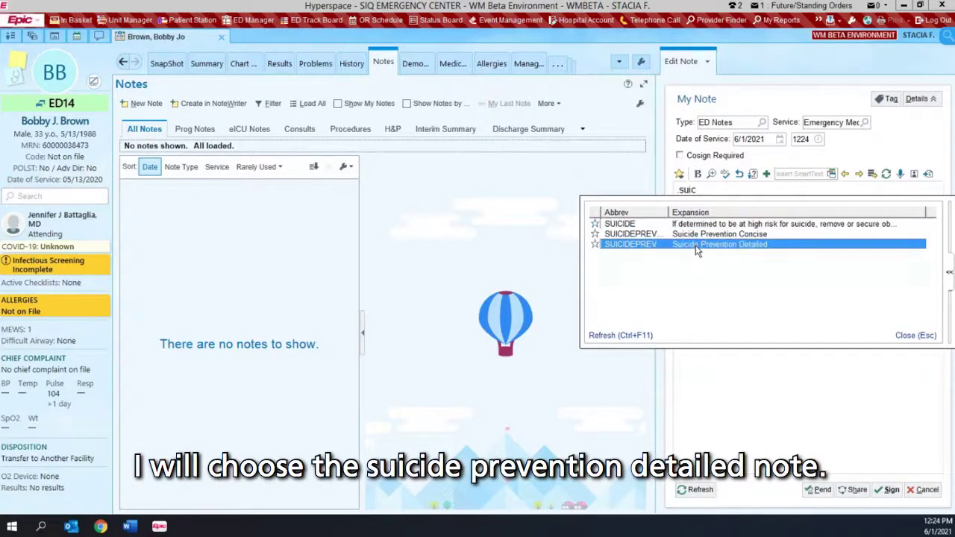
{"action": "double_click", "coordinate": [697, 251]}
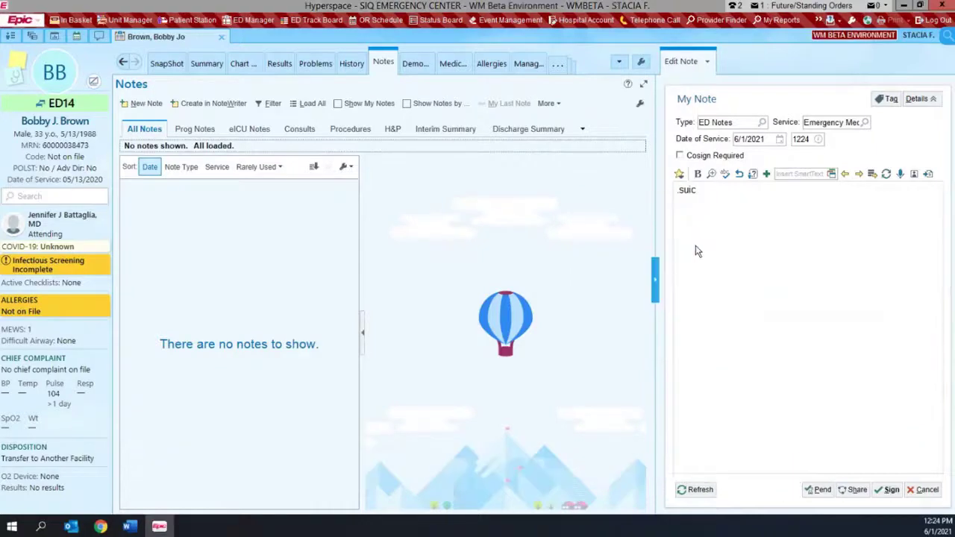
{"action": "scroll", "coordinate": [942, 435], "scroll_direction": "up", "scroll_amount": 3}
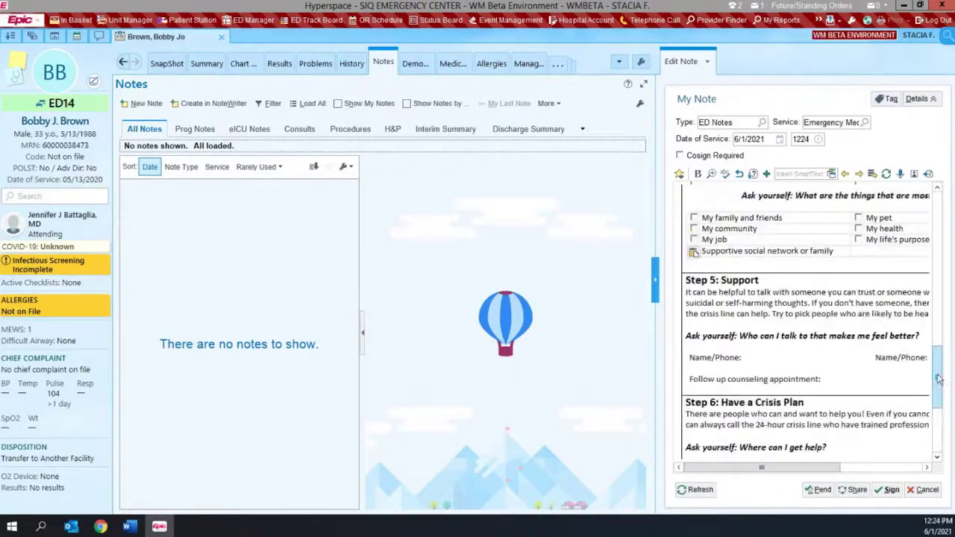
{"action": "left_click_drag", "start_coordinate": [652, 243], "coordinate": [347, 258]}
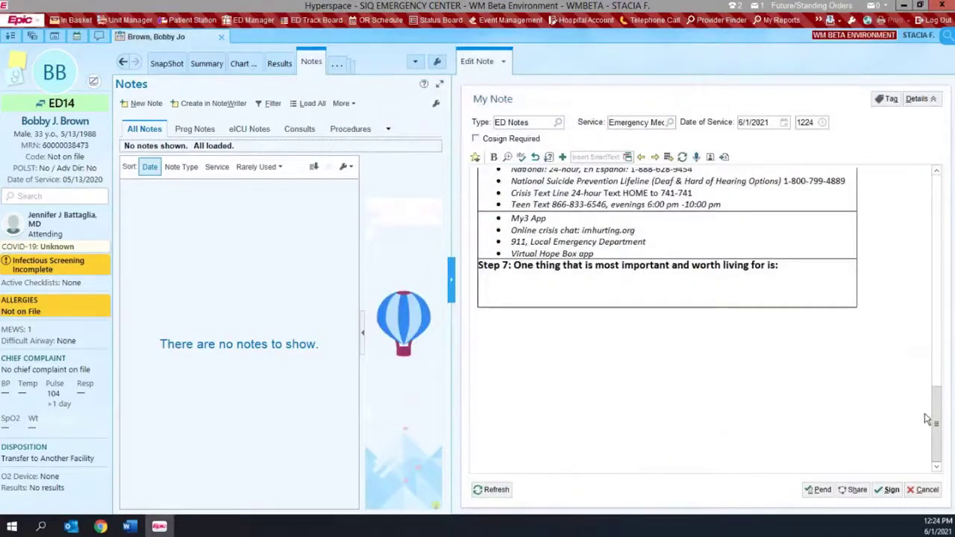
{"action": "left_click_drag", "start_coordinate": [936, 419], "coordinate": [942, 185]}
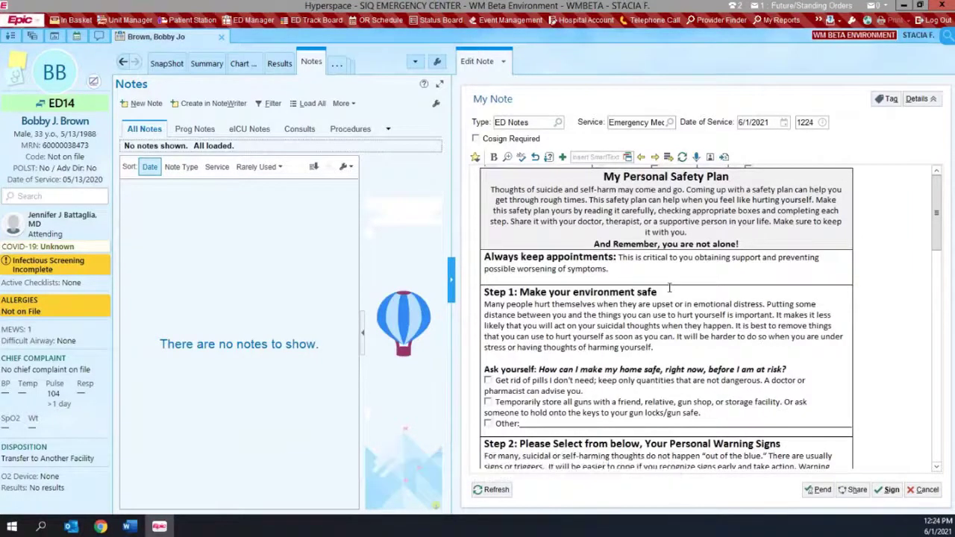
{"action": "scroll", "coordinate": [670, 288], "scroll_direction": "down", "scroll_amount": 2}
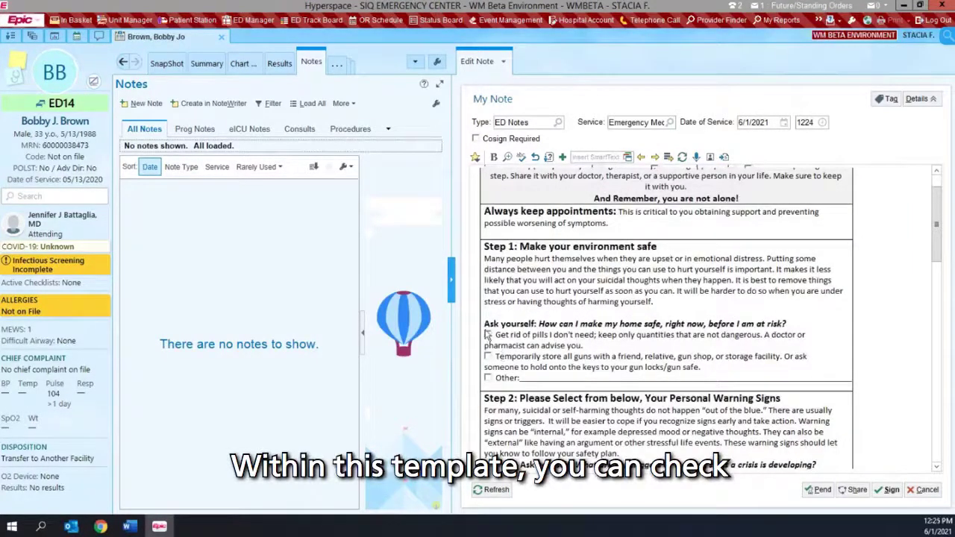
{"action": "scroll", "coordinate": [599, 342], "scroll_direction": "down", "scroll_amount": 2}
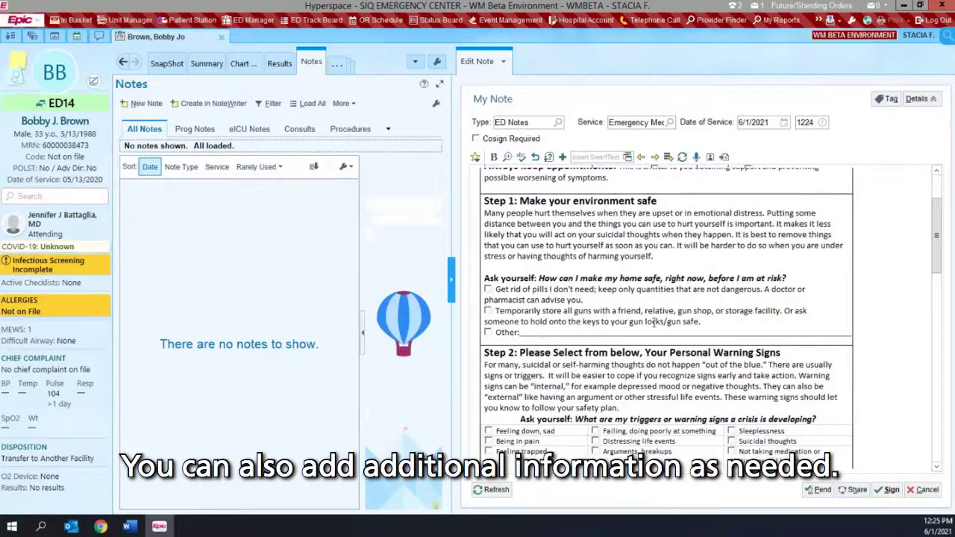
{"action": "scroll", "coordinate": [632, 310], "scroll_direction": "down", "scroll_amount": 2}
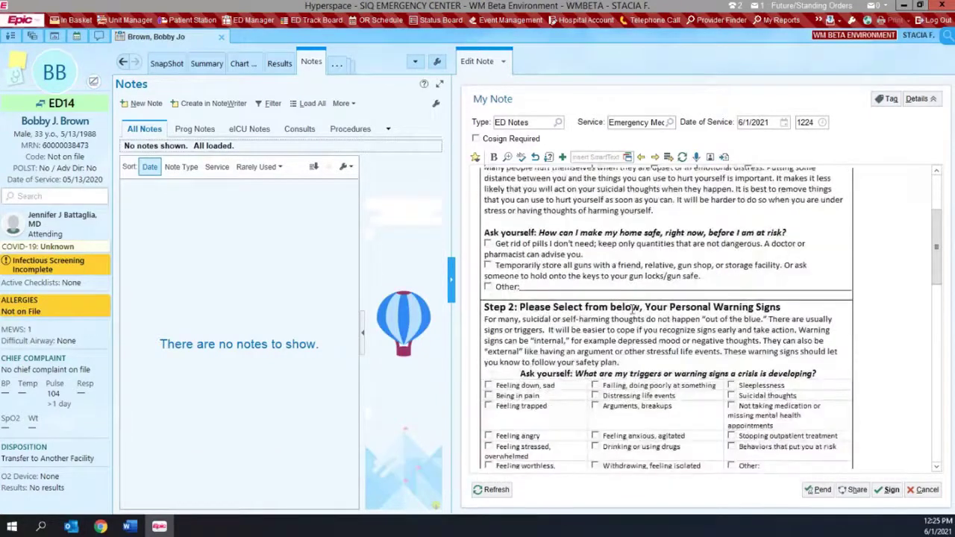
{"action": "scroll", "coordinate": [635, 309], "scroll_direction": "up", "scroll_amount": 2}
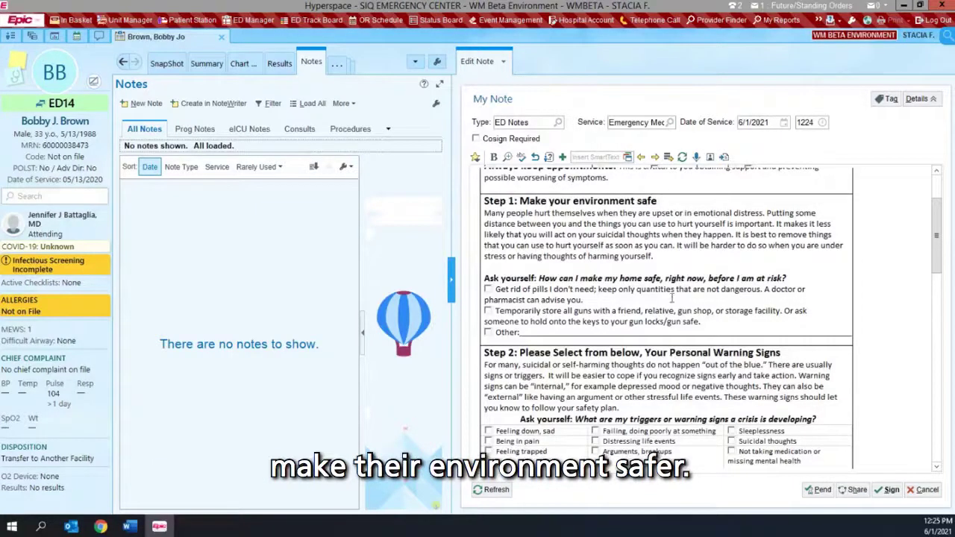
{"action": "scroll", "coordinate": [672, 298], "scroll_direction": "down", "scroll_amount": 2}
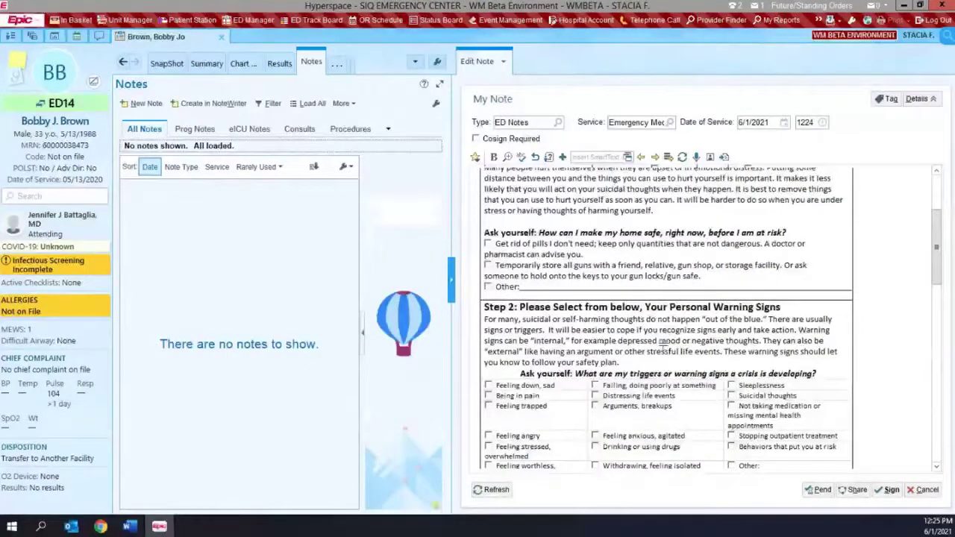
{"action": "scroll", "coordinate": [662, 349], "scroll_direction": "down", "scroll_amount": 2}
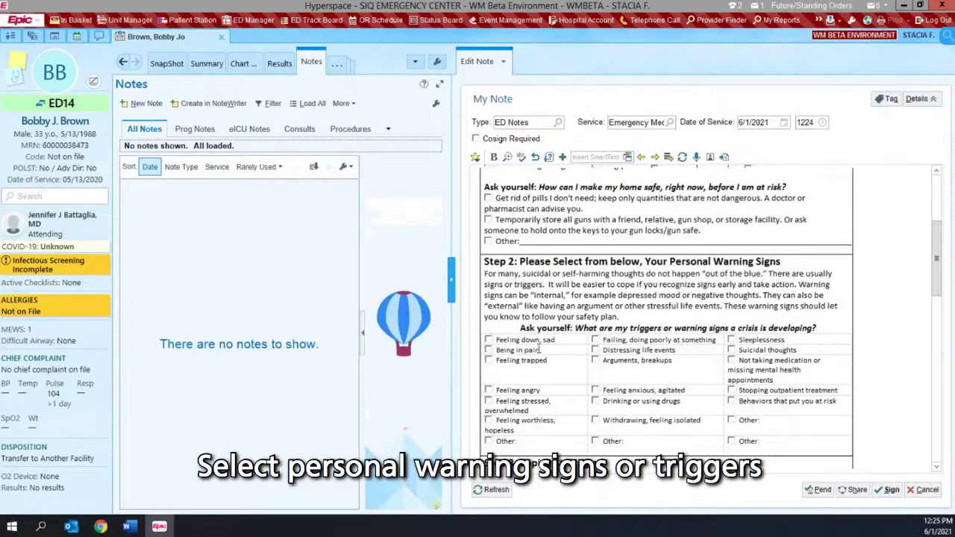
{"action": "scroll", "coordinate": [606, 350], "scroll_direction": "down", "scroll_amount": 4}
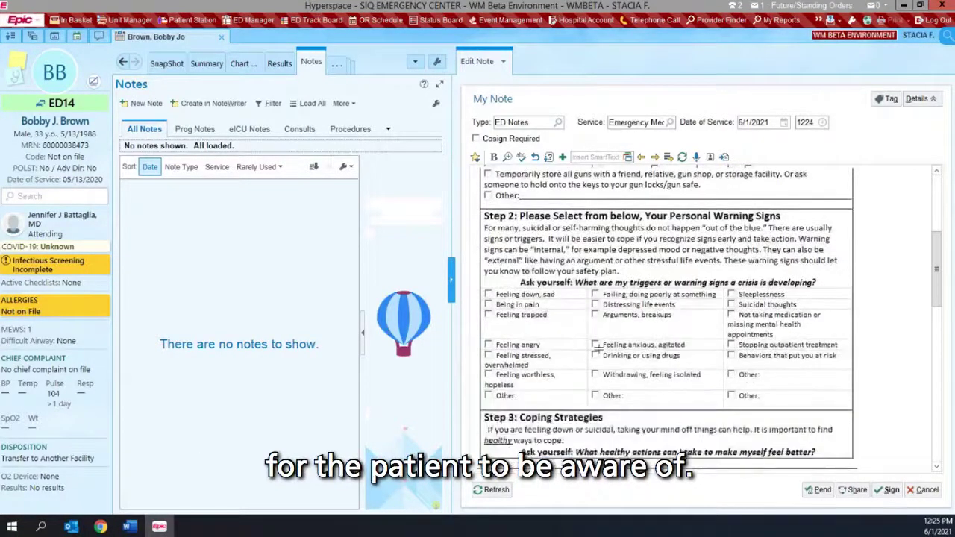
{"action": "scroll", "coordinate": [597, 349], "scroll_direction": "down", "scroll_amount": 2}
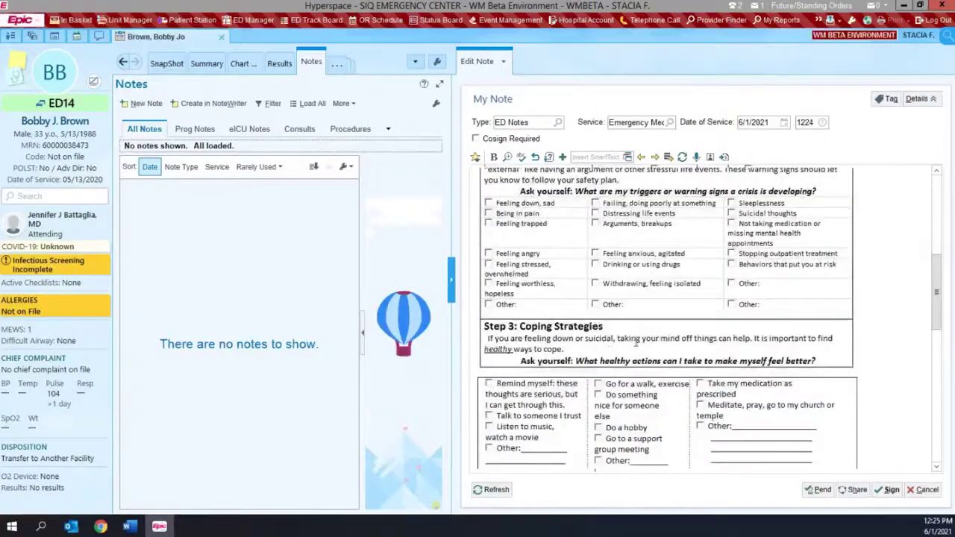
{"action": "scroll", "coordinate": [634, 343], "scroll_direction": "down", "scroll_amount": 2}
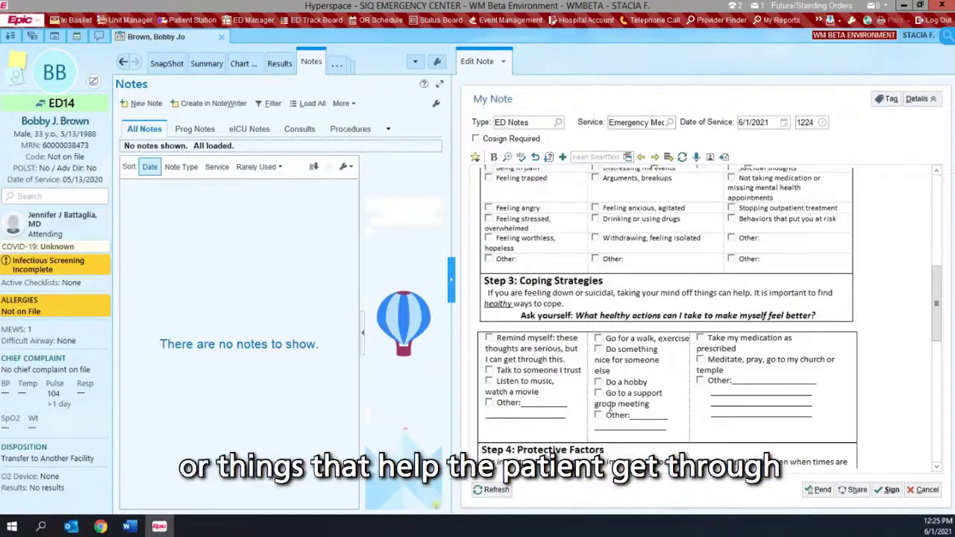
{"action": "scroll", "coordinate": [610, 406], "scroll_direction": "down", "scroll_amount": 2}
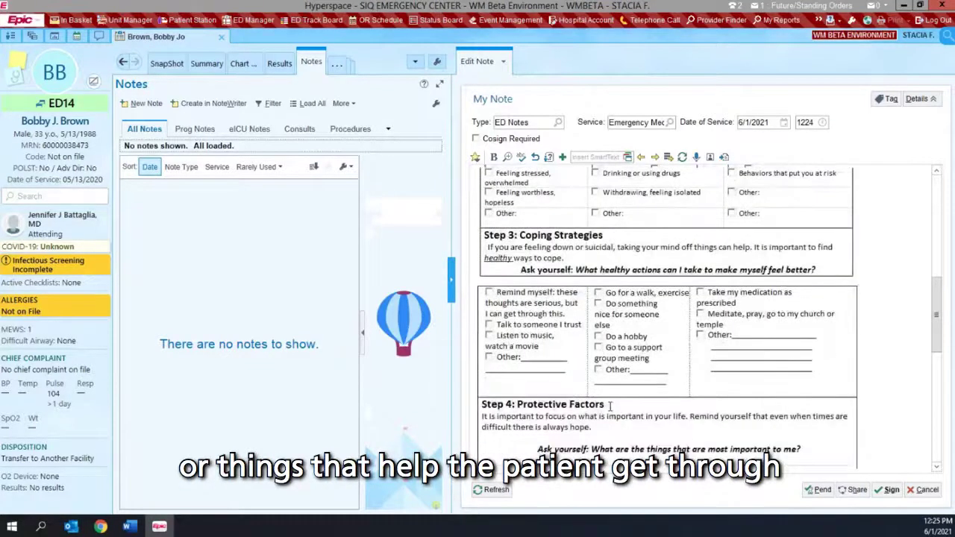
{"action": "scroll", "coordinate": [696, 354], "scroll_direction": "down", "scroll_amount": 2}
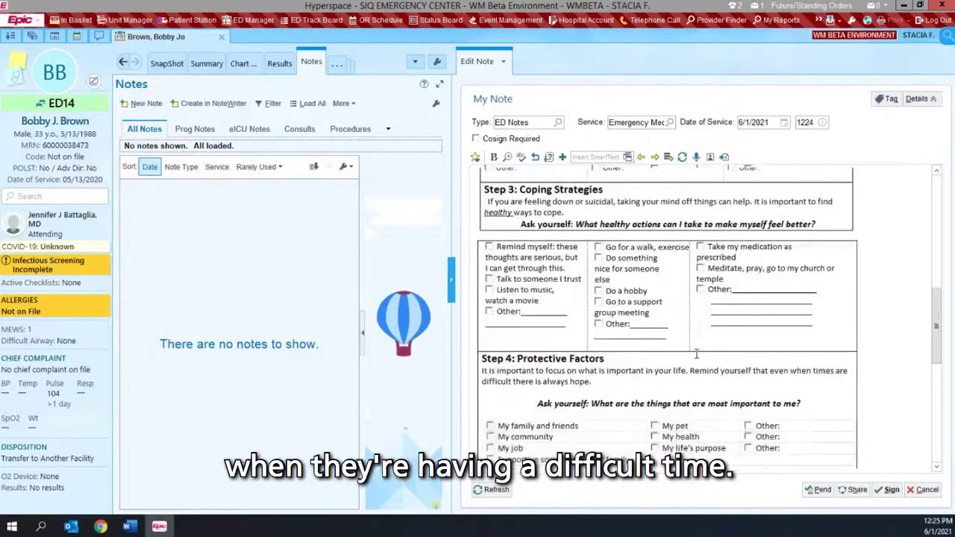
{"action": "scroll", "coordinate": [697, 354], "scroll_direction": "down", "scroll_amount": 2}
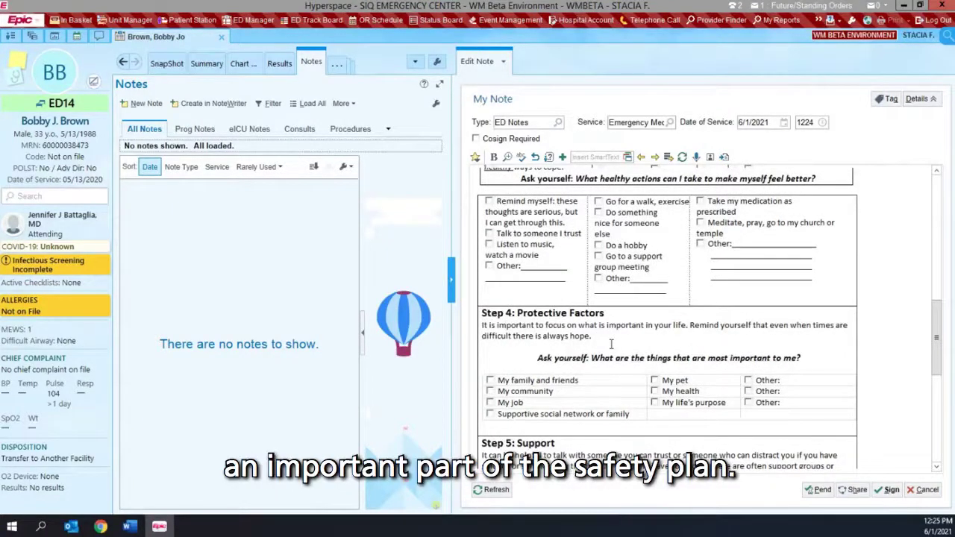
{"action": "scroll", "coordinate": [610, 344], "scroll_direction": "down", "scroll_amount": 1}
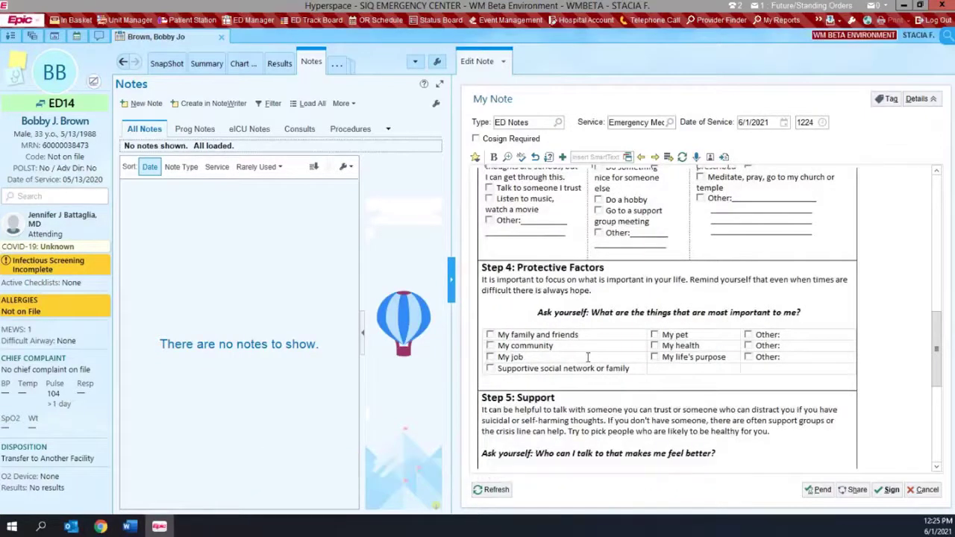
{"action": "scroll", "coordinate": [586, 353], "scroll_direction": "down", "scroll_amount": 1}
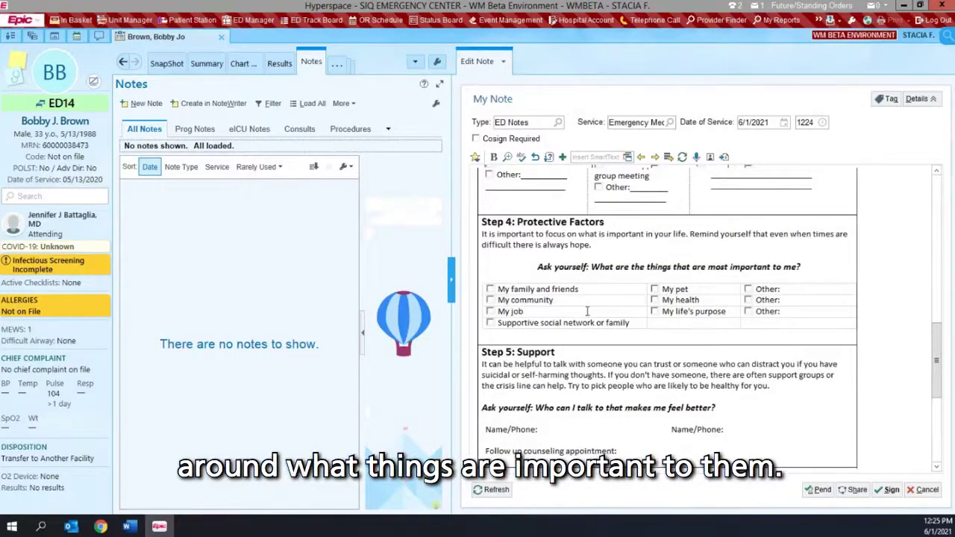
{"action": "scroll", "coordinate": [588, 311], "scroll_direction": "down", "scroll_amount": 1}
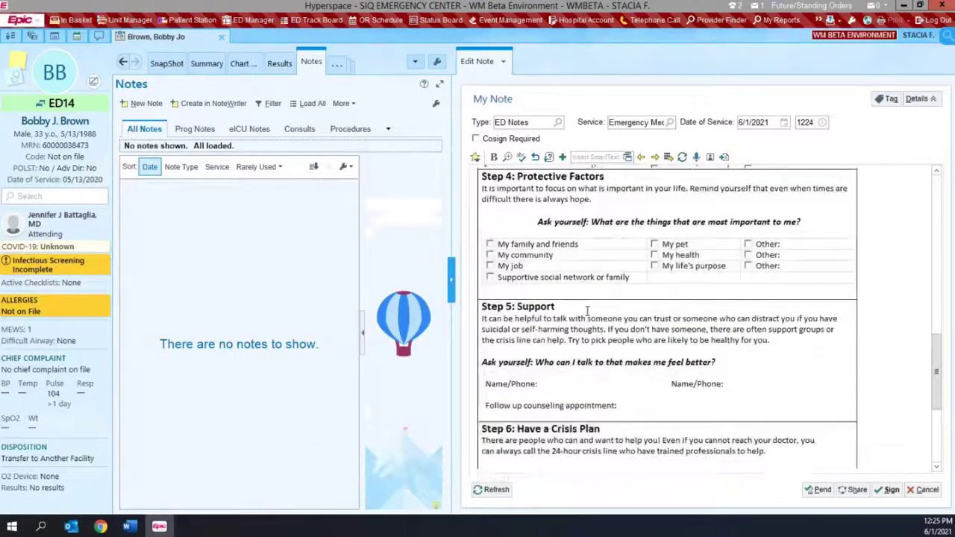
{"action": "scroll", "coordinate": [587, 311], "scroll_direction": "down", "scroll_amount": 1}
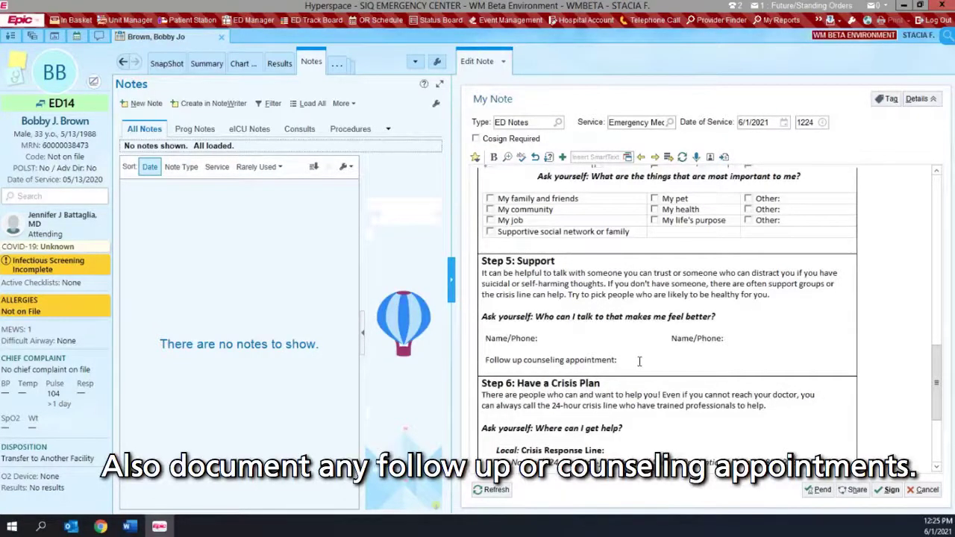
{"action": "scroll", "coordinate": [640, 361], "scroll_direction": "down", "scroll_amount": 3}
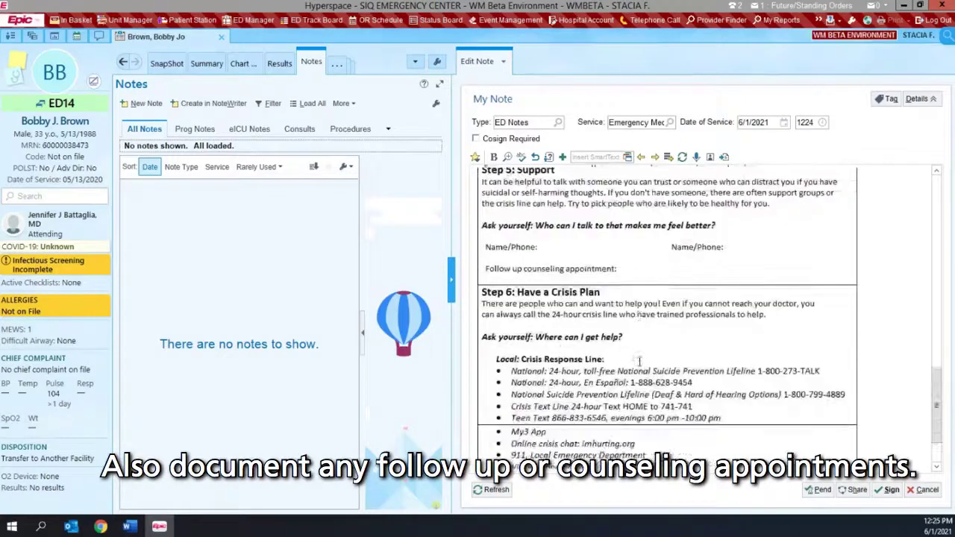
{"action": "scroll", "coordinate": [640, 361], "scroll_direction": "down", "scroll_amount": 2}
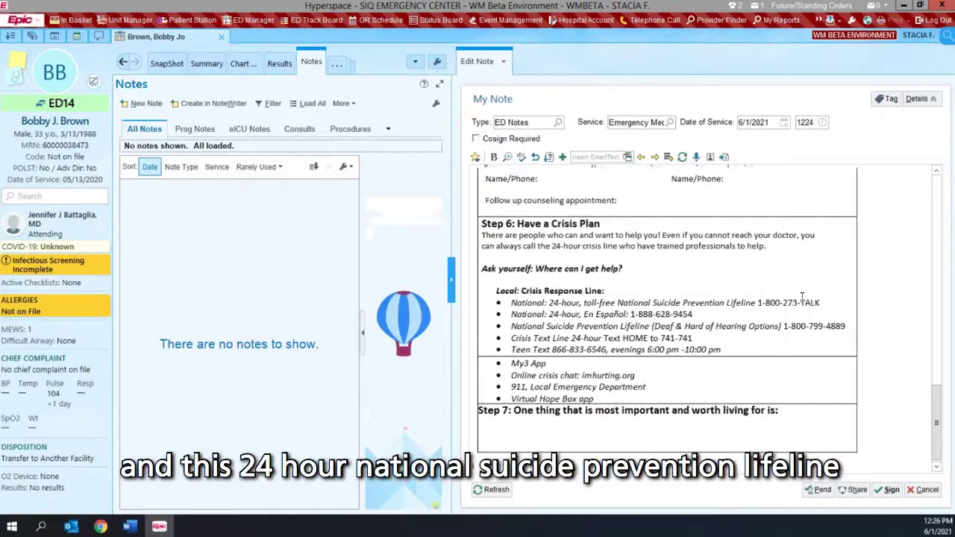
{"action": "scroll", "coordinate": [803, 297], "scroll_direction": "down", "scroll_amount": 1}
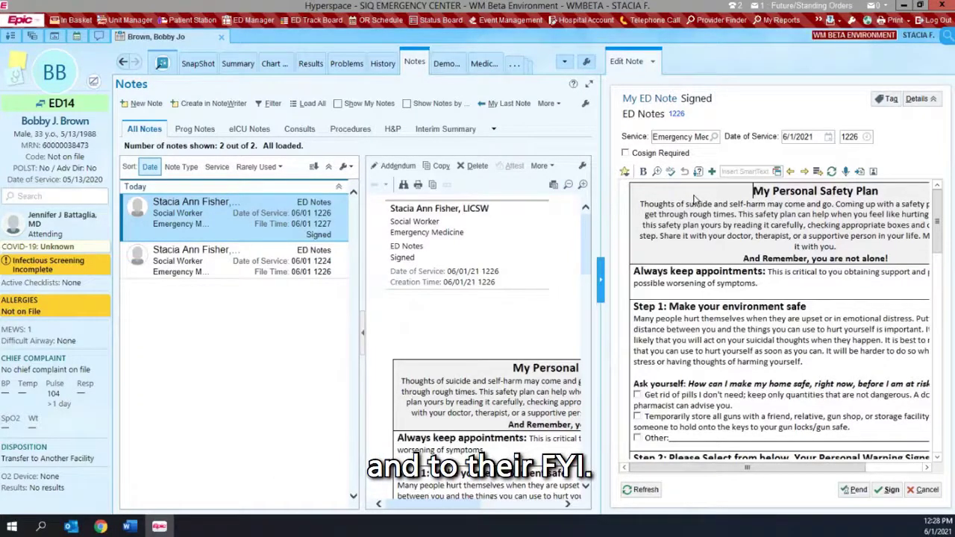
- Select and copy the full text of the signed ED safety-plan note
{"action": "key", "text": "ctrl+a"}
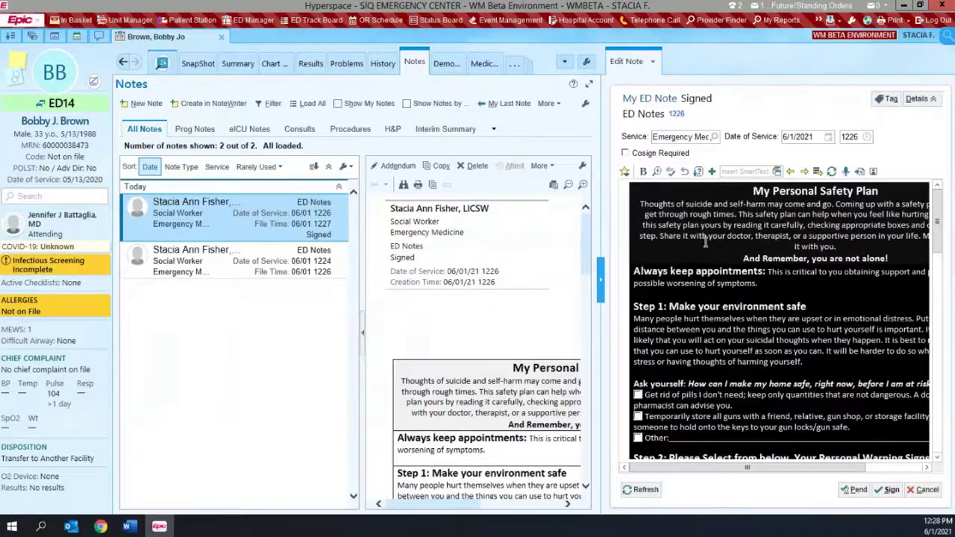
{"action": "key", "text": "ctrl+c"}
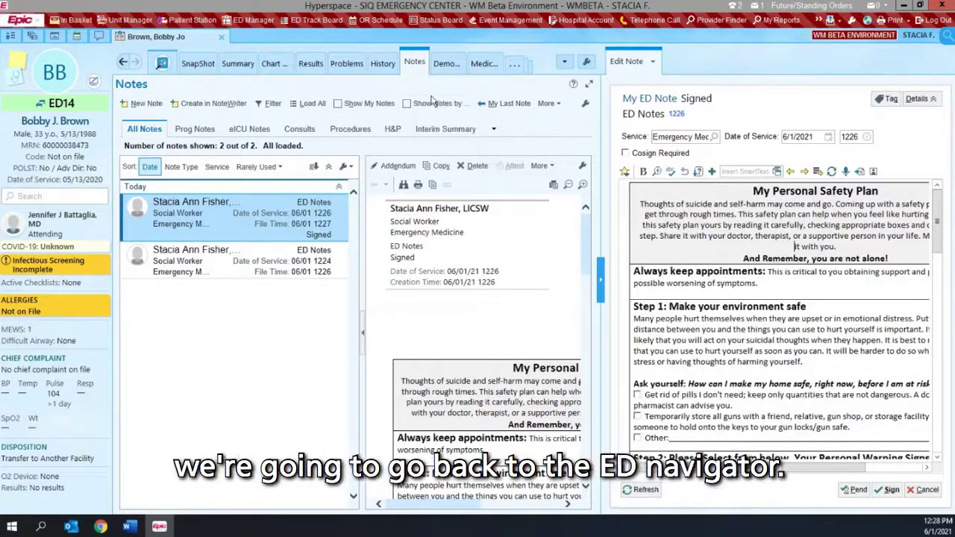
- Back in the ED Navigator, paste the safety plan into Discharge Instructions and save the section
{"action": "left_click", "coordinate": [121, 64]}
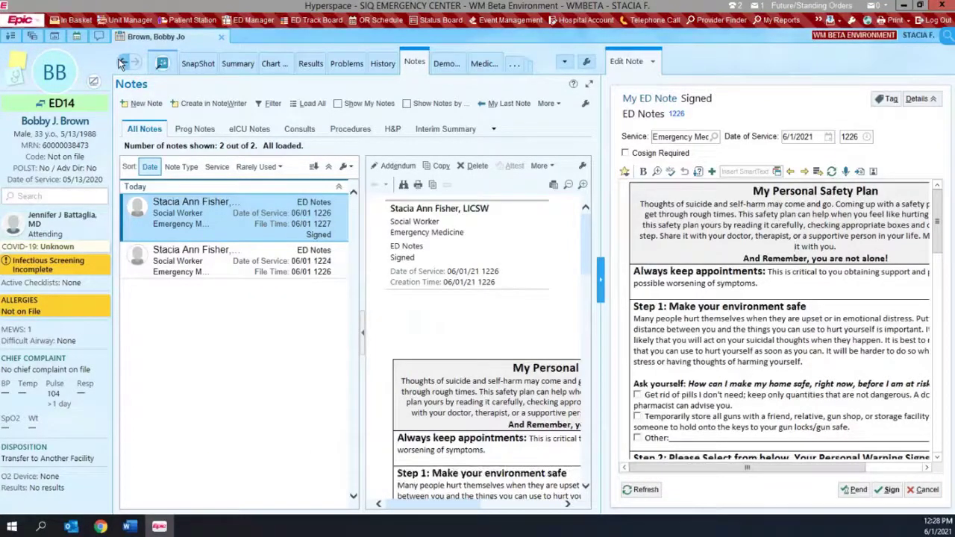
{"action": "left_click", "coordinate": [122, 63]}
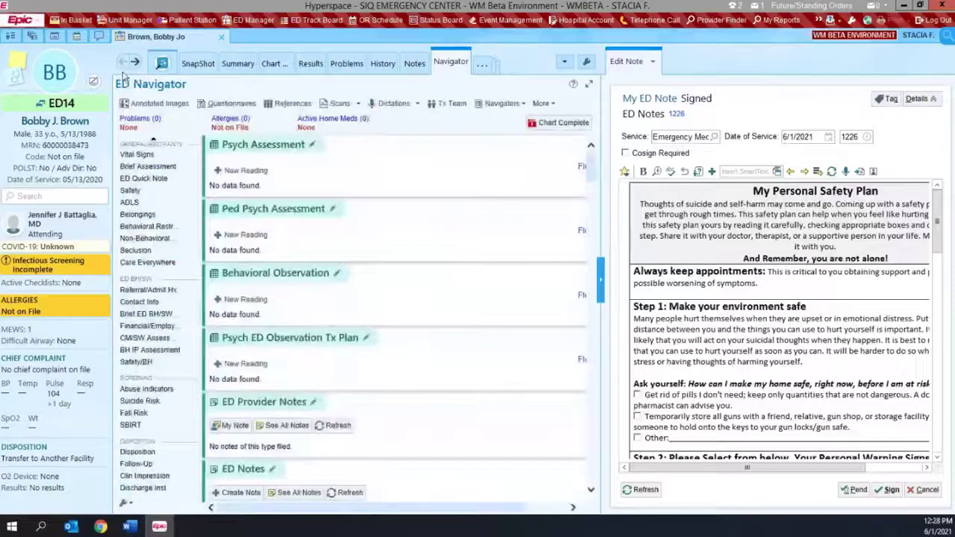
{"action": "scroll", "coordinate": [378, 203], "scroll_direction": "down", "scroll_amount": 3}
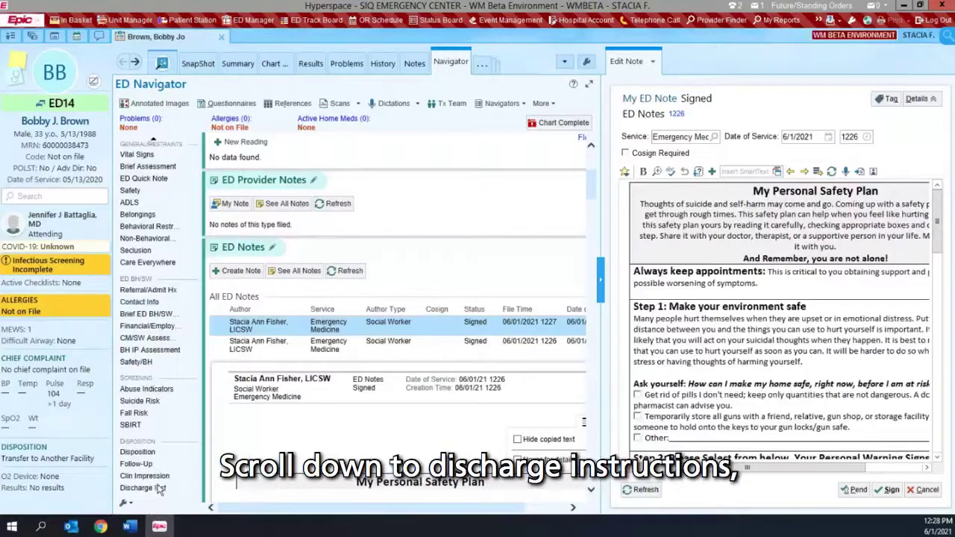
{"action": "left_click", "coordinate": [143, 488]}
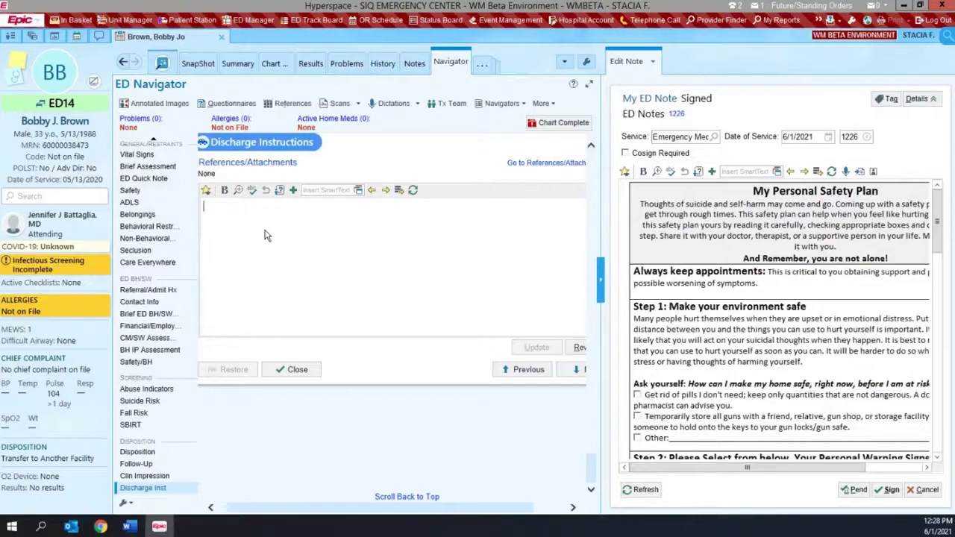
{"action": "key", "text": "ctrl+v"}
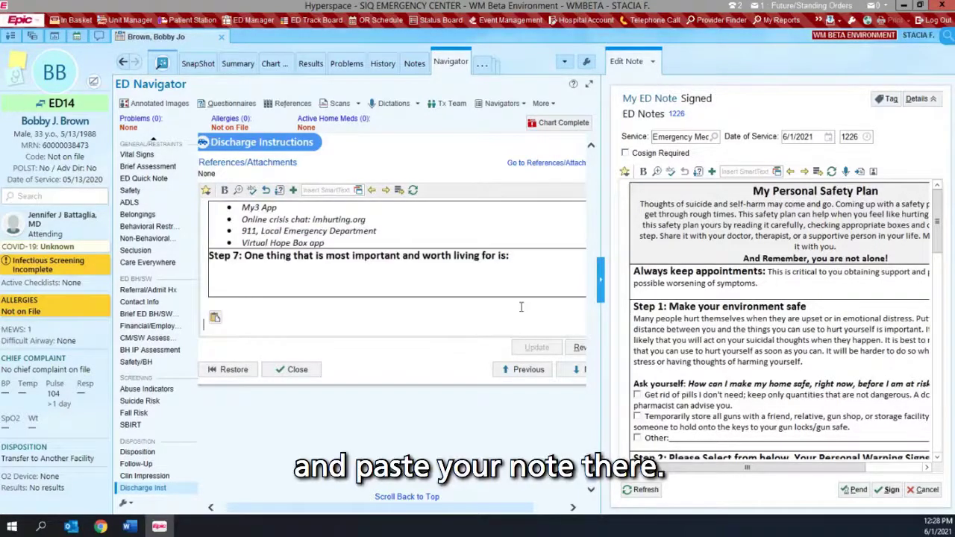
{"action": "left_click_drag", "start_coordinate": [606, 243], "coordinate": [746, 418]}
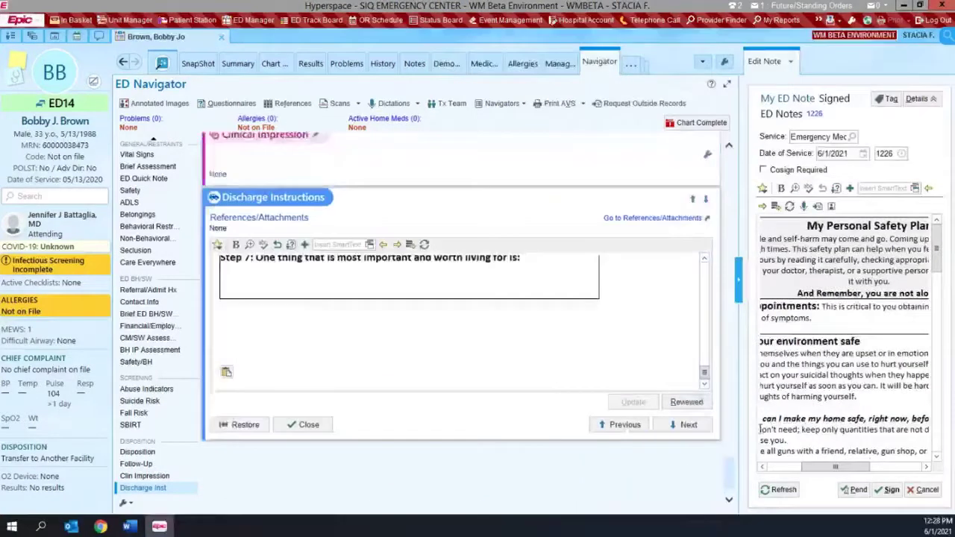
{"action": "left_click", "coordinate": [310, 427]}
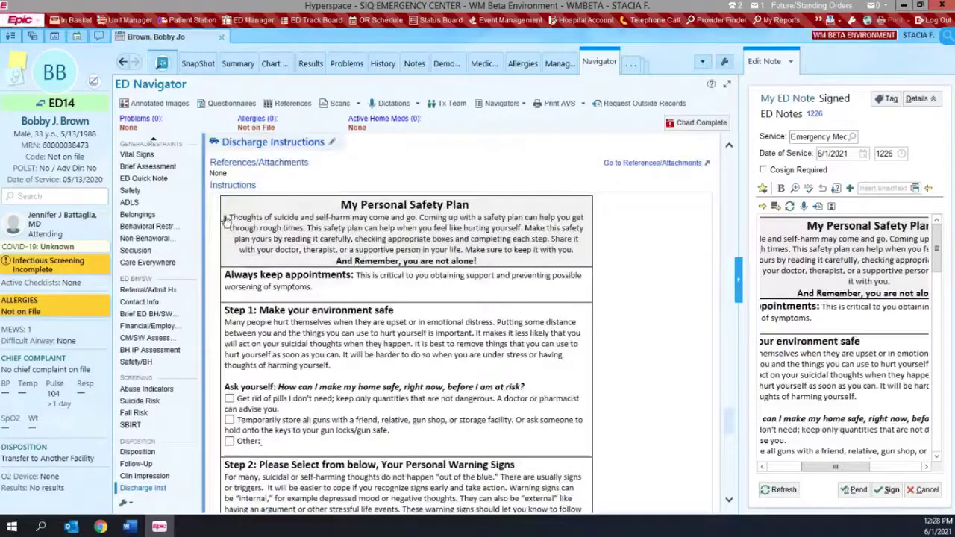
{"action": "left_click", "coordinate": [704, 63]}
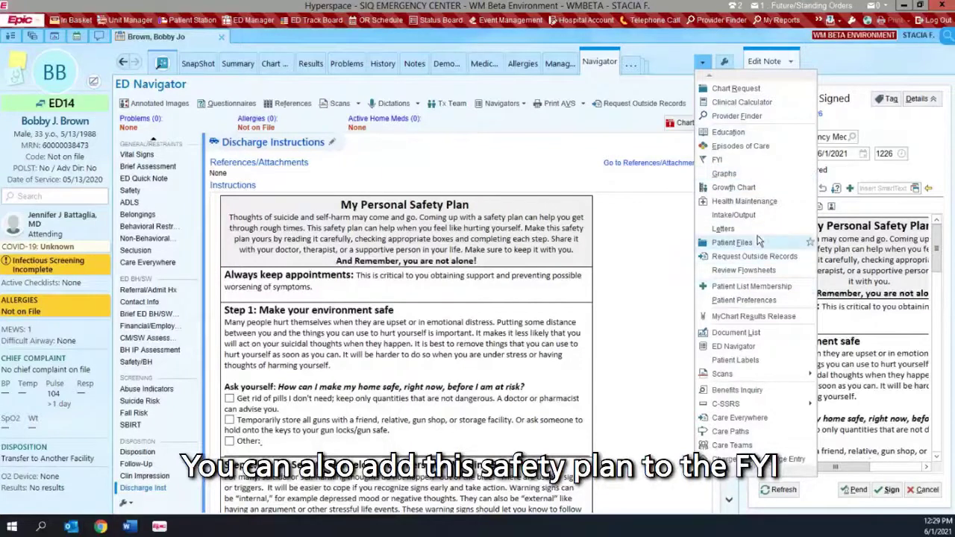
- Add a Suicide Risk Safety Plan FYI flag with the pasted safety plan as its comment
{"action": "left_click", "coordinate": [722, 160]}
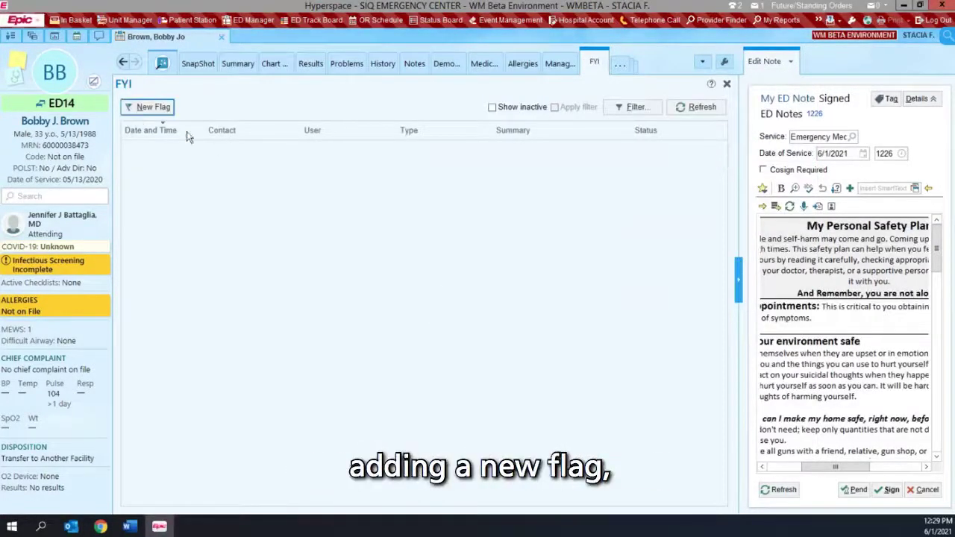
{"action": "left_click", "coordinate": [147, 109]}
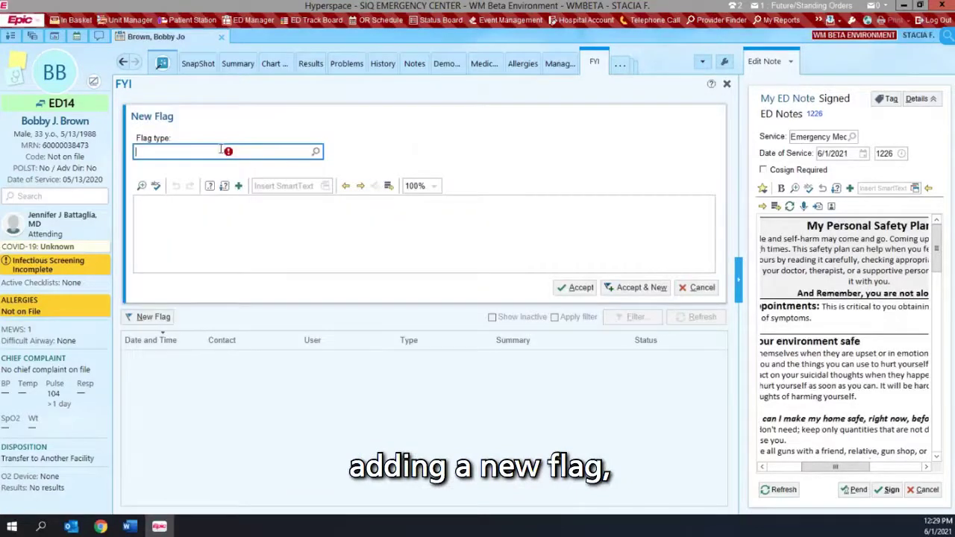
{"action": "type", "text": "suic"}
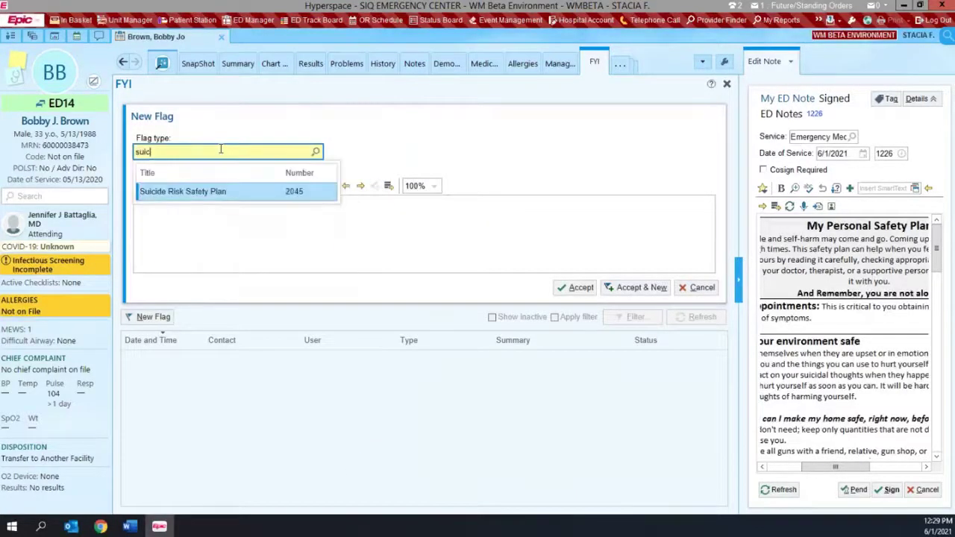
{"action": "left_click", "coordinate": [212, 192]}
{"action": "left_click", "coordinate": [206, 203]}
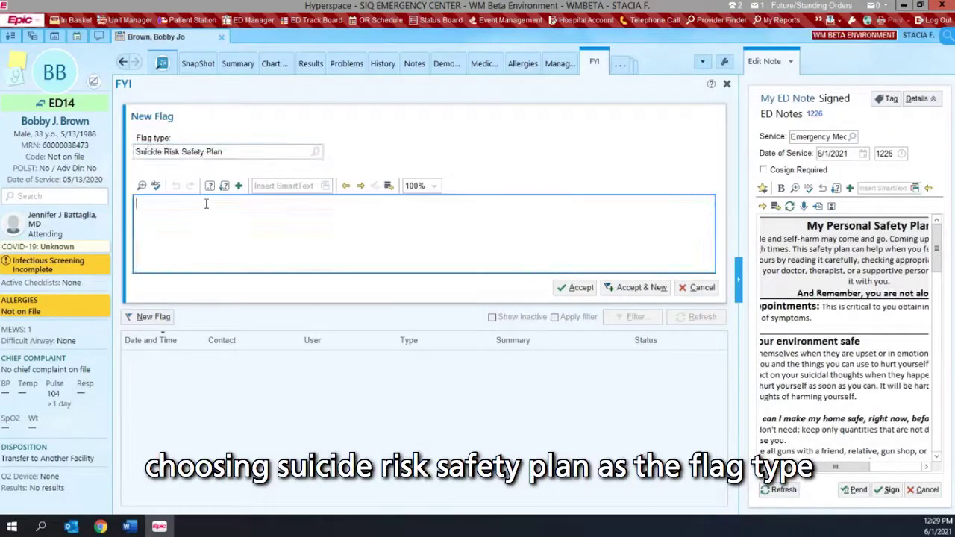
{"action": "key", "text": "ctrl+v"}
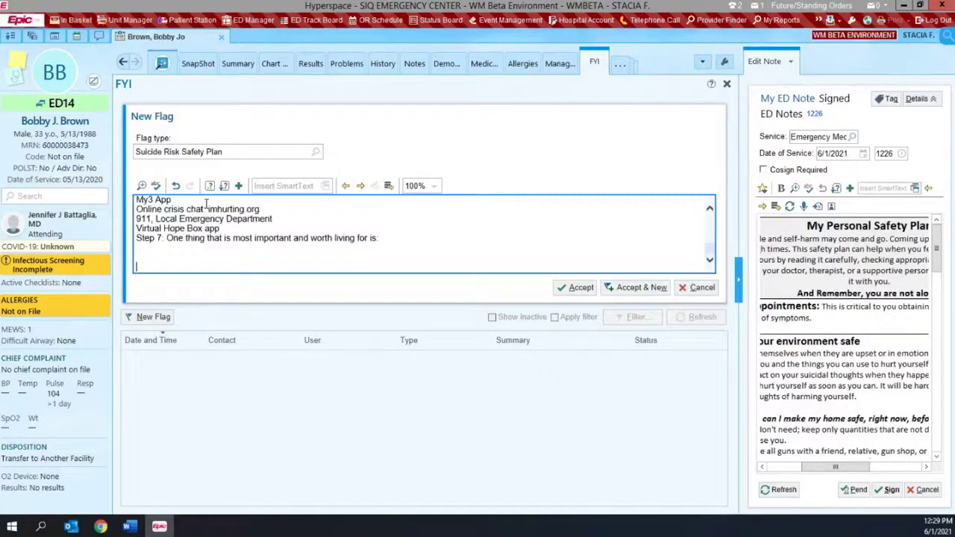
{"action": "scroll", "coordinate": [282, 221], "scroll_direction": "up", "scroll_amount": 1}
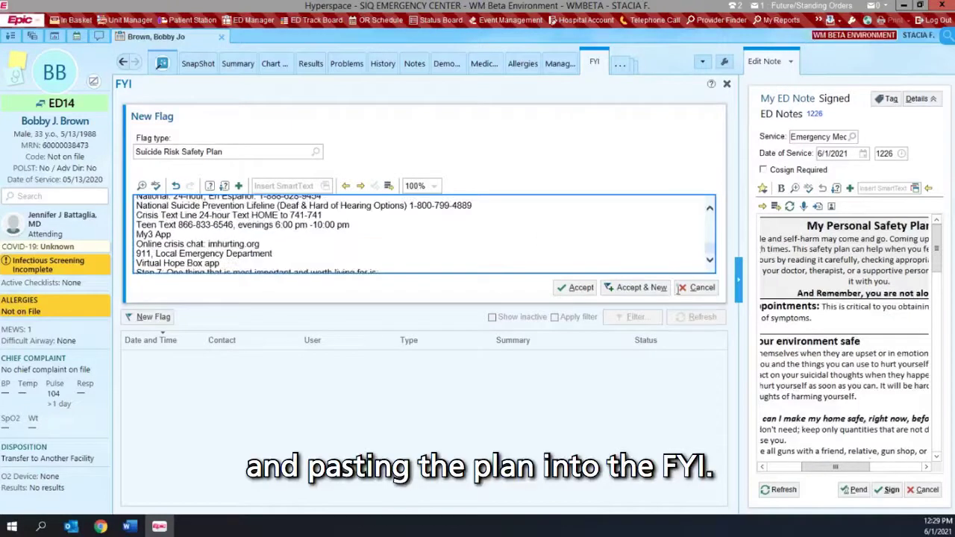
{"action": "left_click_drag", "start_coordinate": [712, 249], "coordinate": [712, 209]}
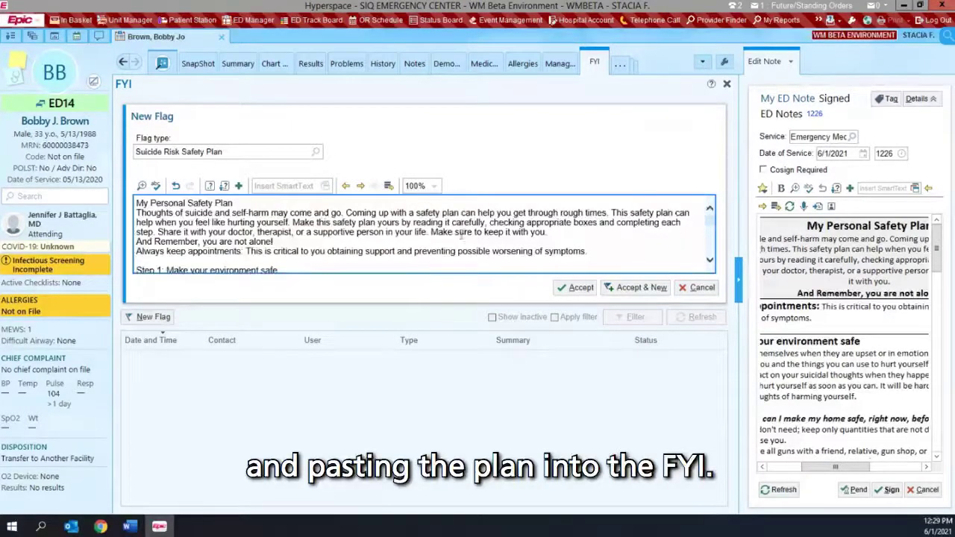
{"action": "left_click", "coordinate": [581, 291]}
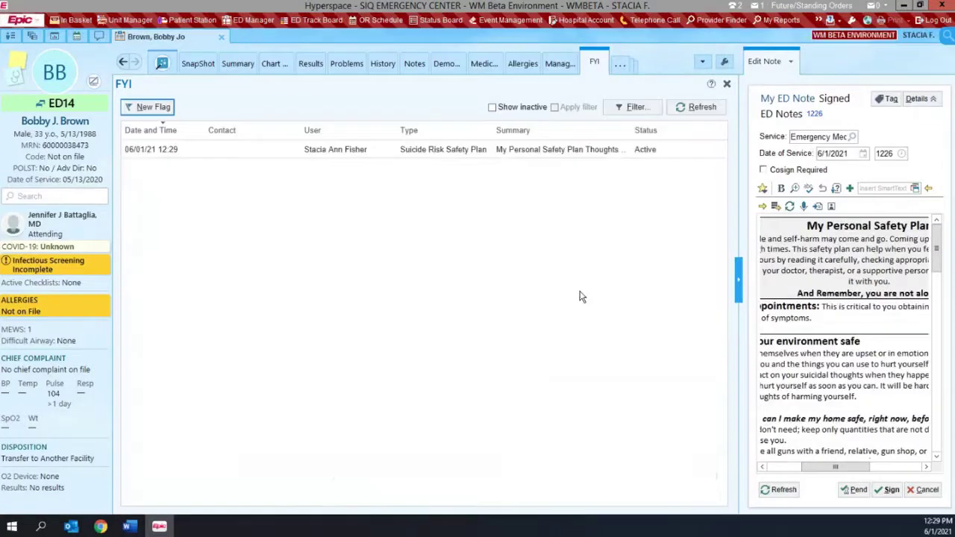